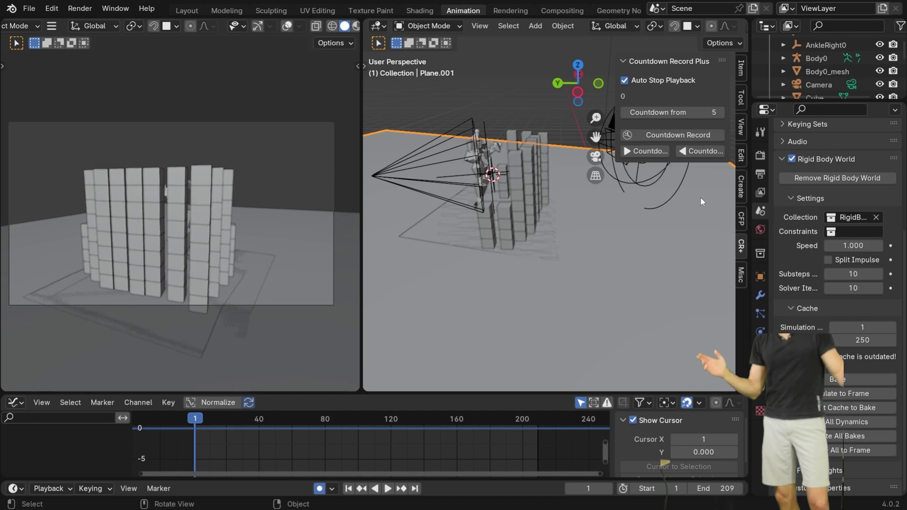
key(space)
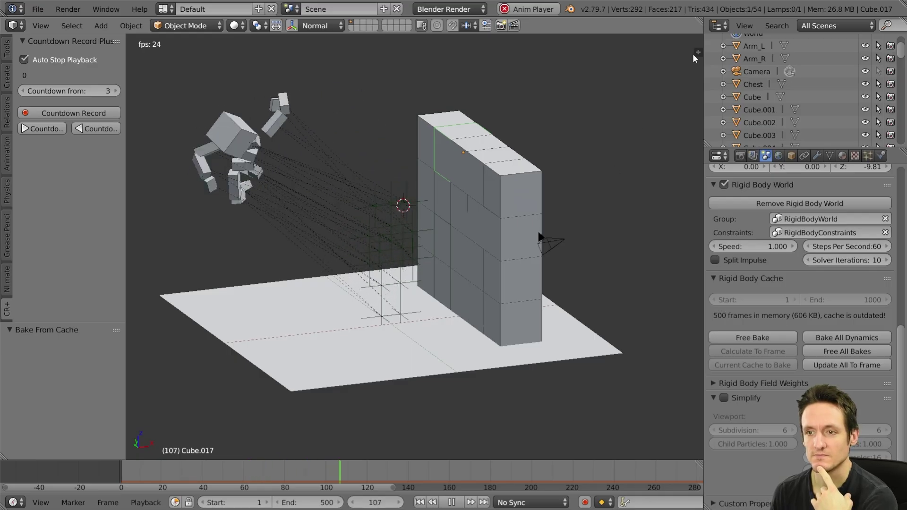
click(697, 51)
scroll(622, 221, down, 8)
click(623, 211)
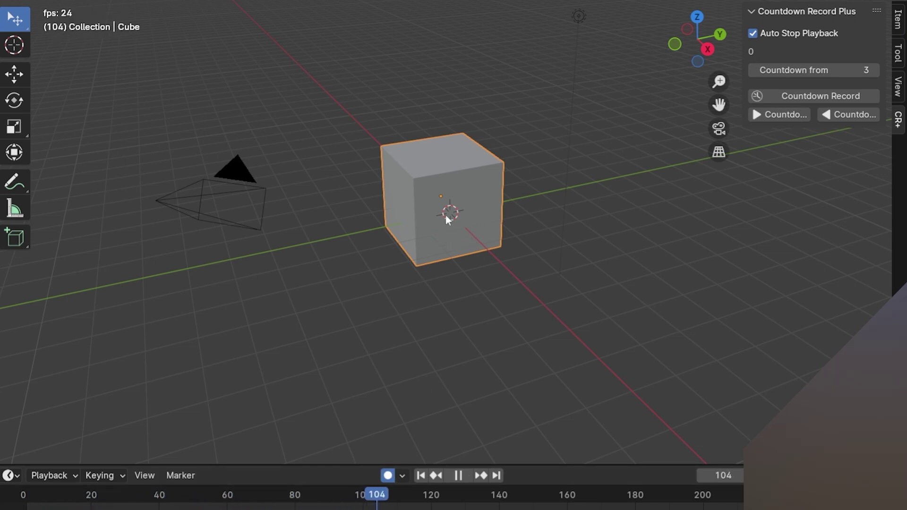
mouse_move(445, 215)
mouse_down()
mouse_move(496, 207)
mouse_move(452, 172)
mouse_move(449, 138)
mouse_up()
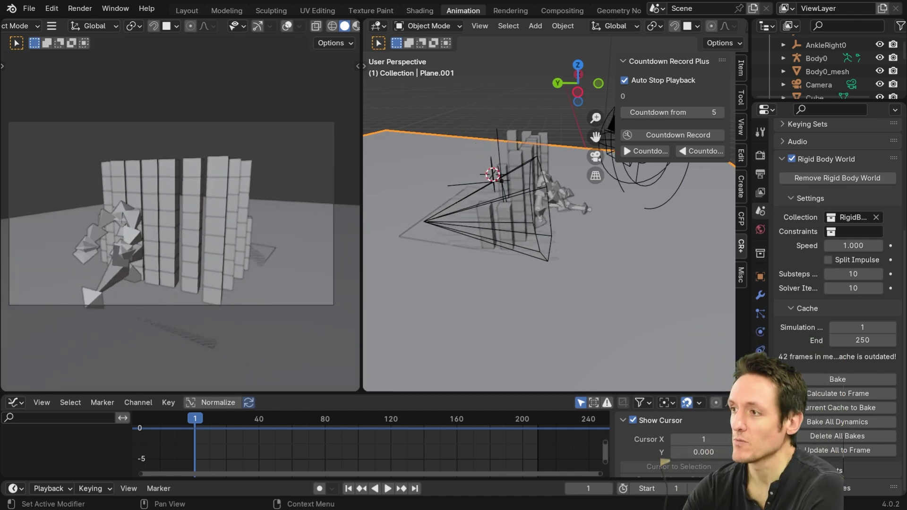
Step: Start a countdown recording from 5 in the block wall scene and stop the playback
click(675, 136)
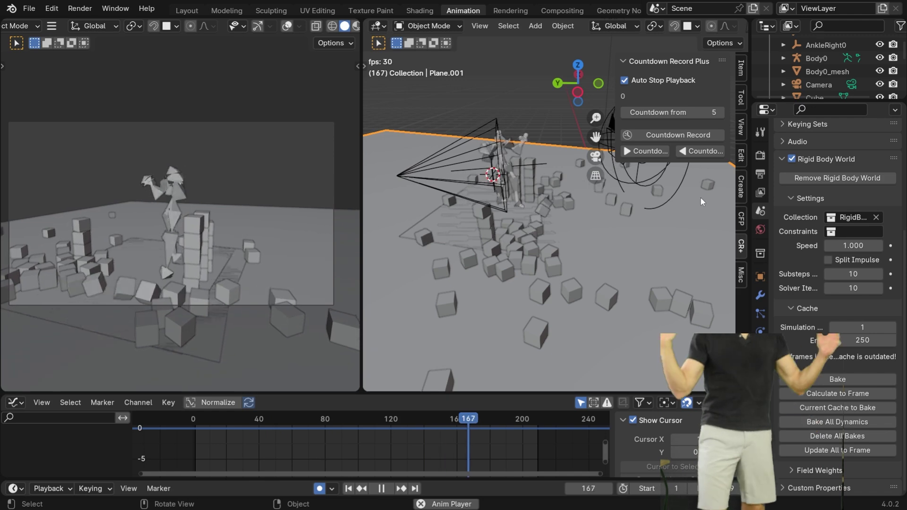
key(space)
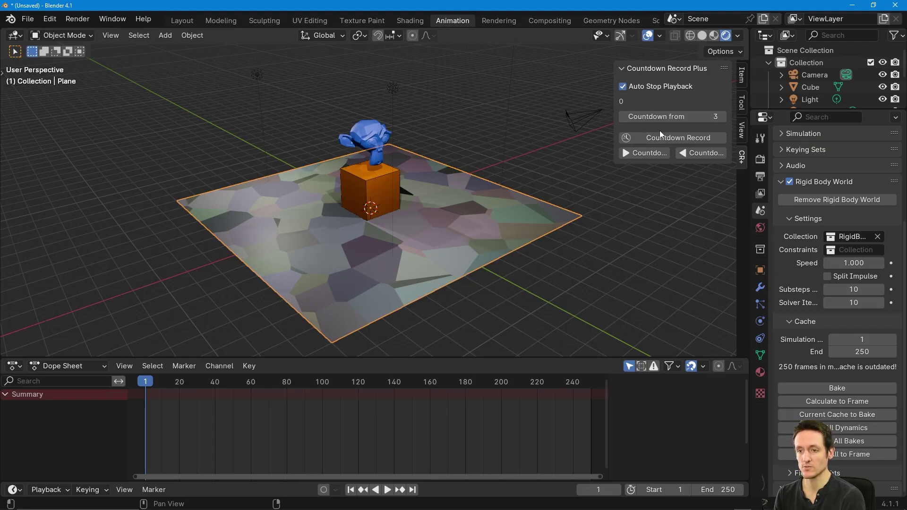
Step: Make a countdown recording of the plane being moved during playback so that it tosses the cube and monkey head
click(669, 141)
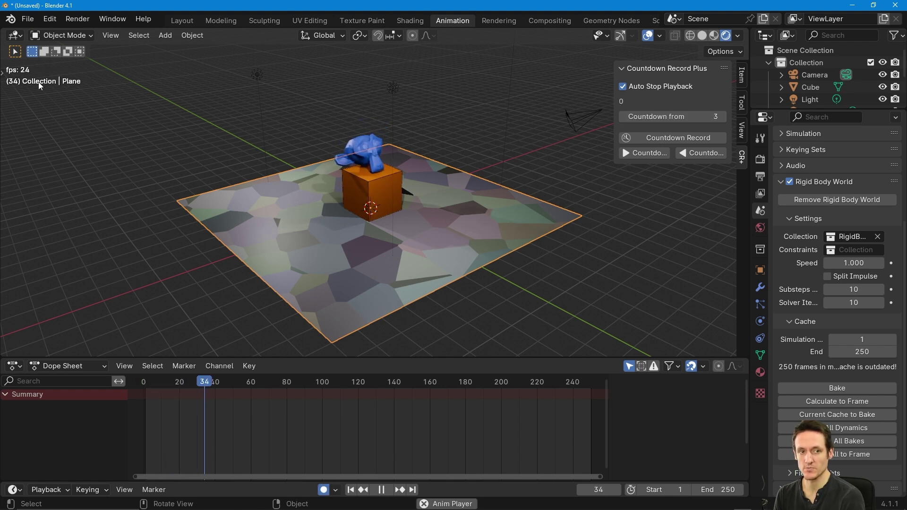
key(g)
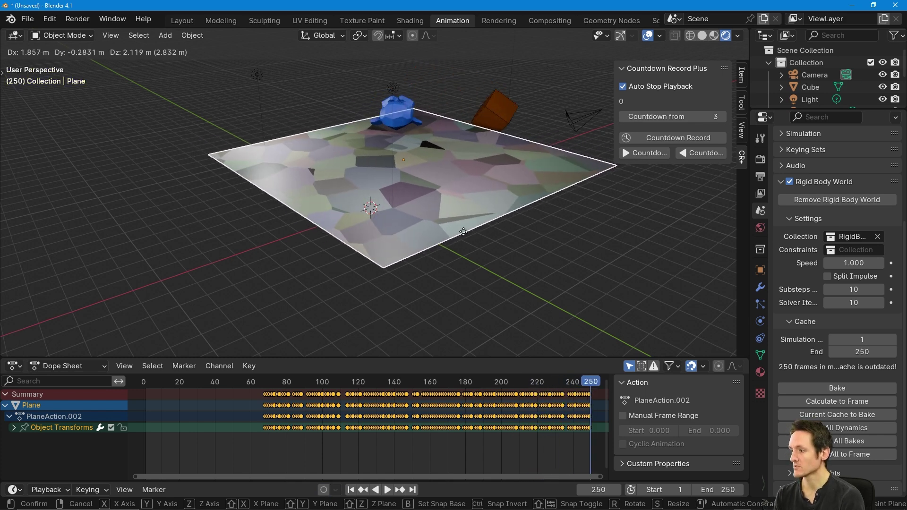
right_click(463, 232)
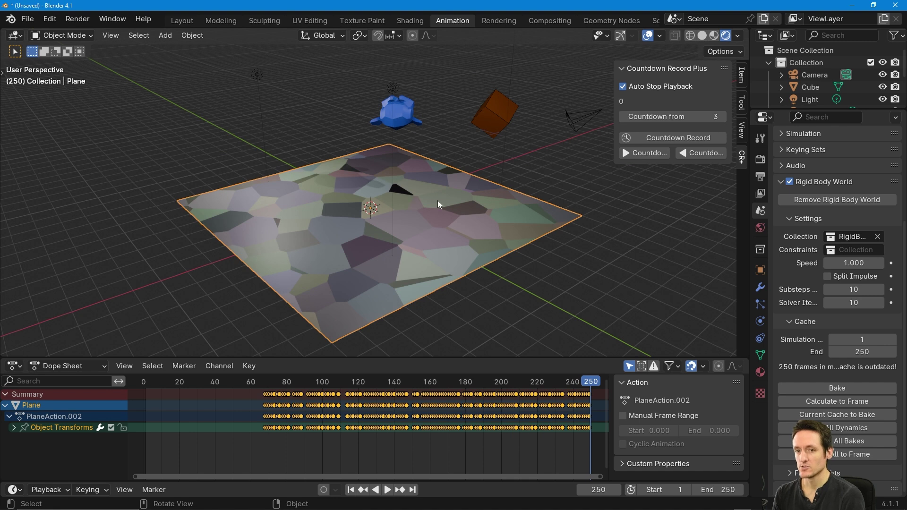
Step: Select the orange cube and convert the current rigid body cache into a bake
click(404, 119)
click(487, 120)
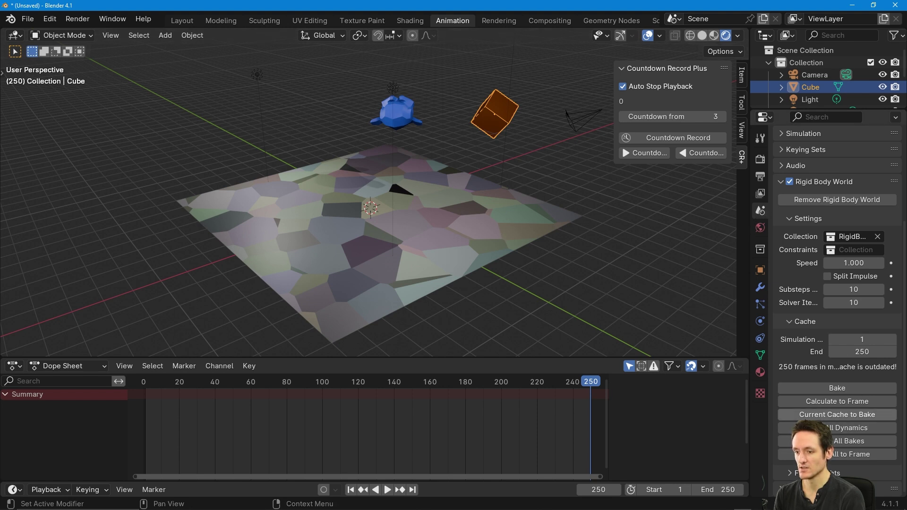
click(837, 414)
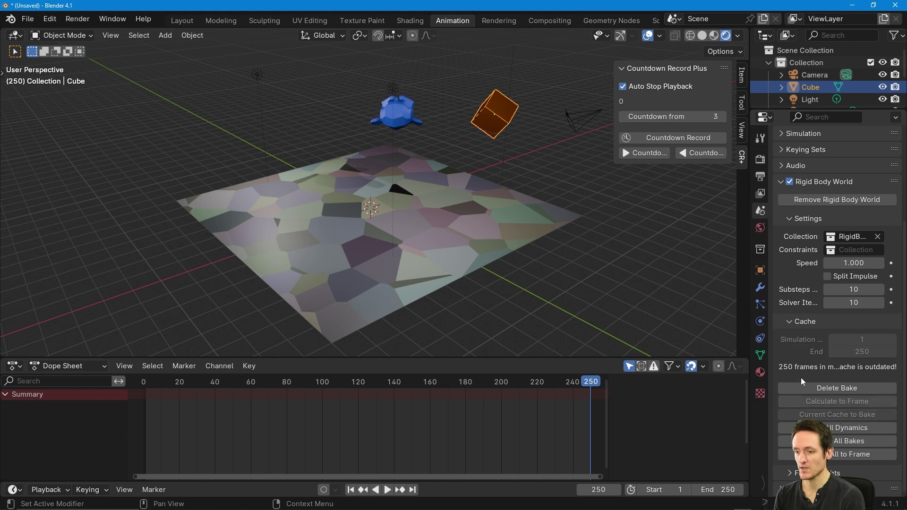
Step: Replay the baked simulation from frame 1 with overlays hidden and the viewport maximized
key(shift+Left)
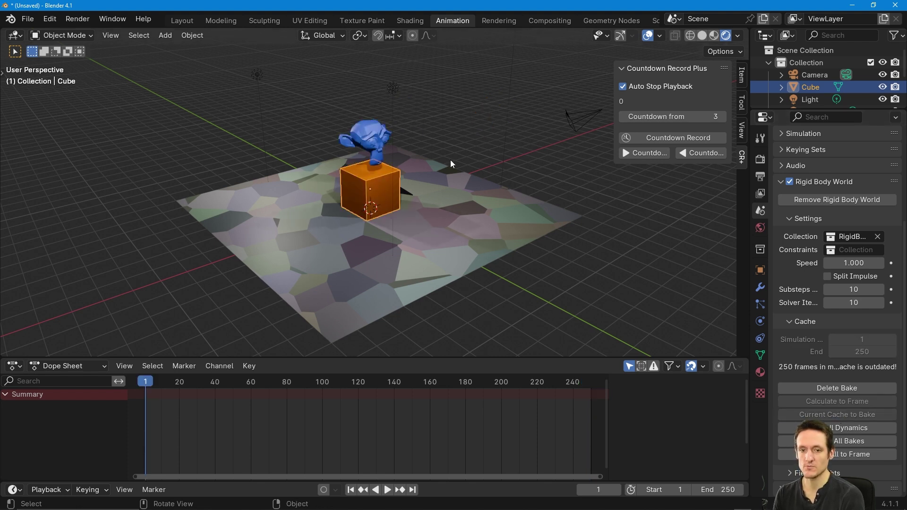
key(space)
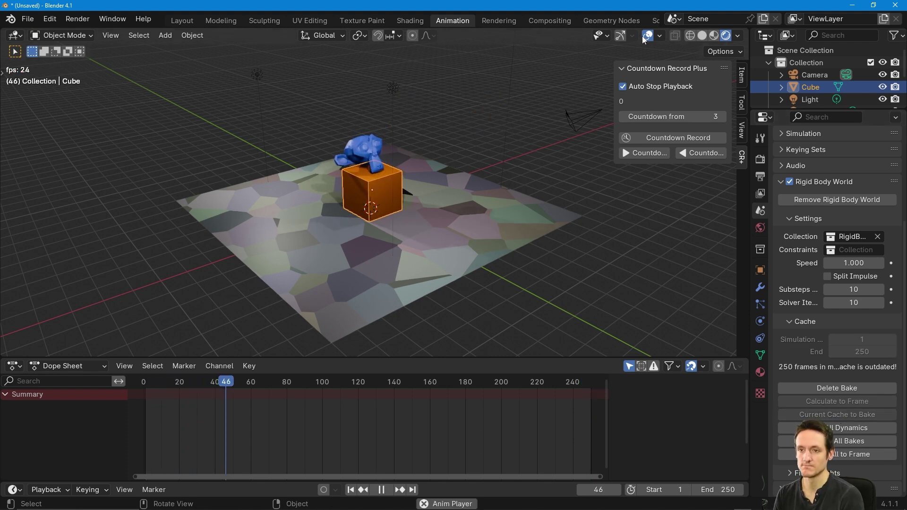
click(647, 36)
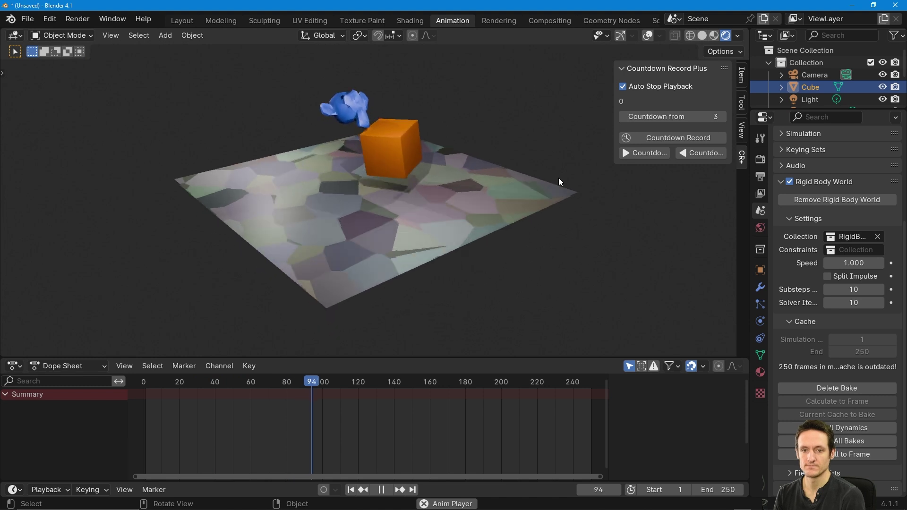
middle_drag(384, 169, 514, 149)
key(ctrl+space)
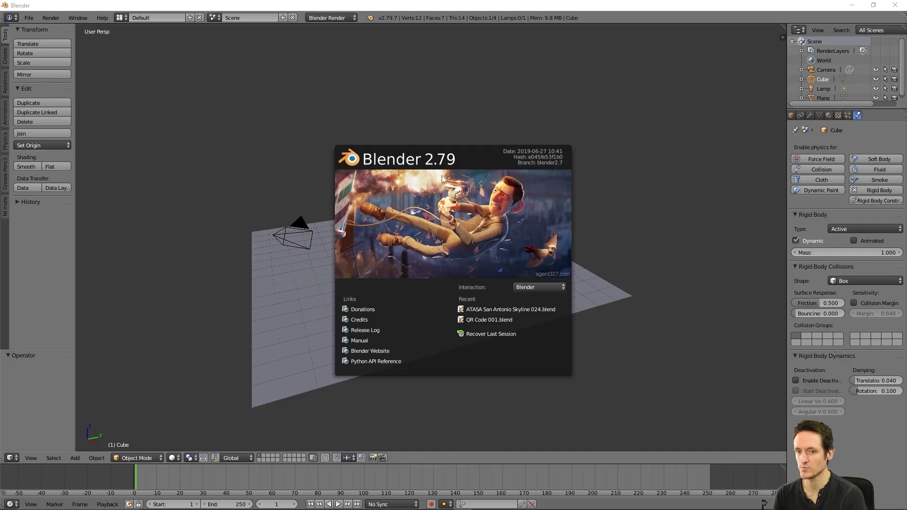
Step: In Blender 2.79, dismiss the splash screen and play the simulation while moving the rigid body cube around above the plane
click(441, 175)
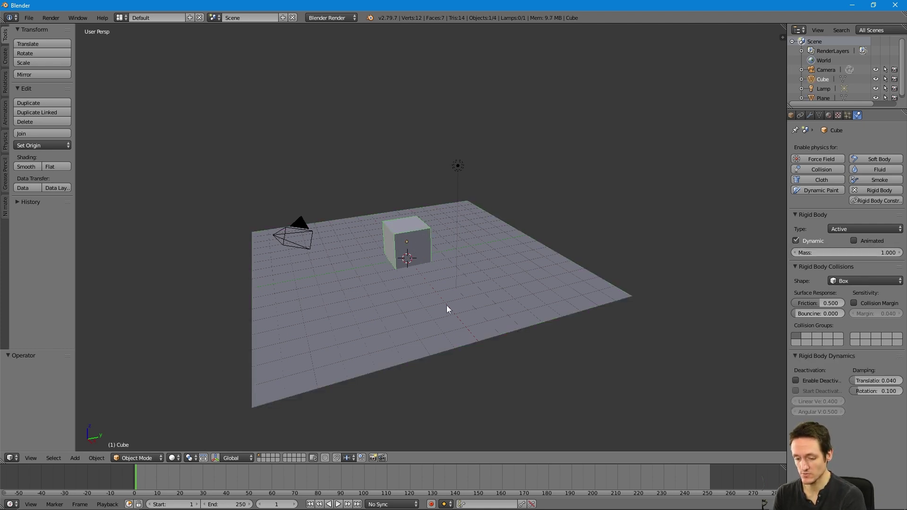
key(alt+a)
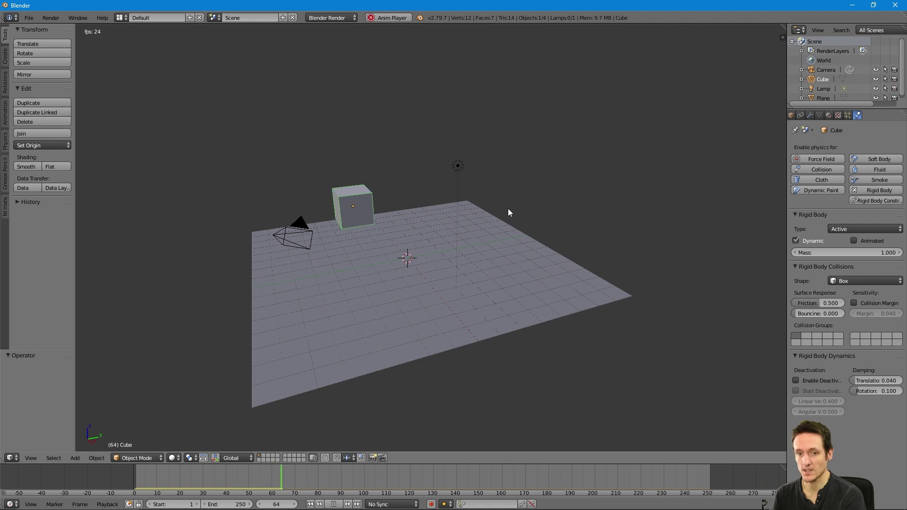
key(g)
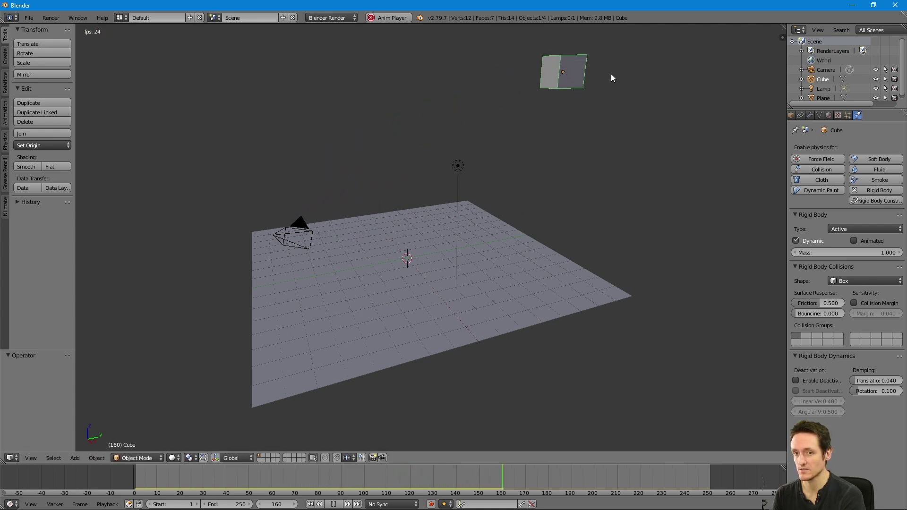
click(563, 168)
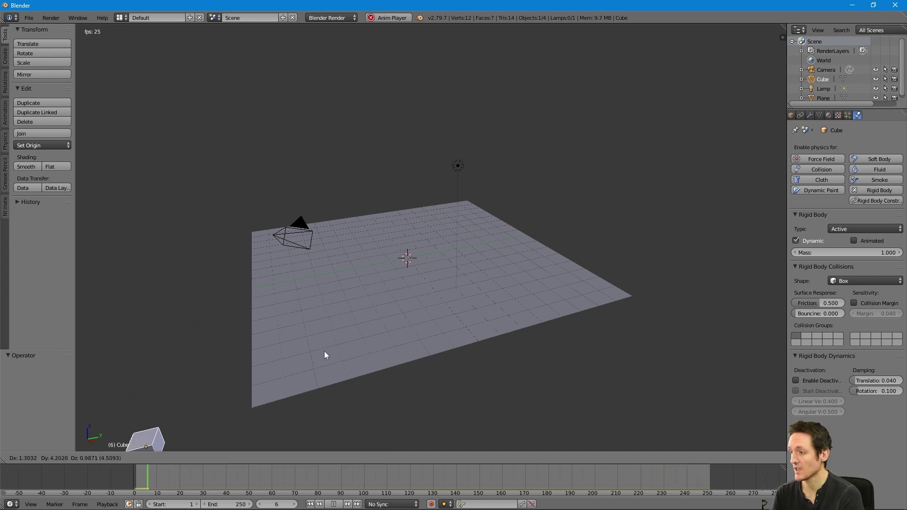
key(Escape)
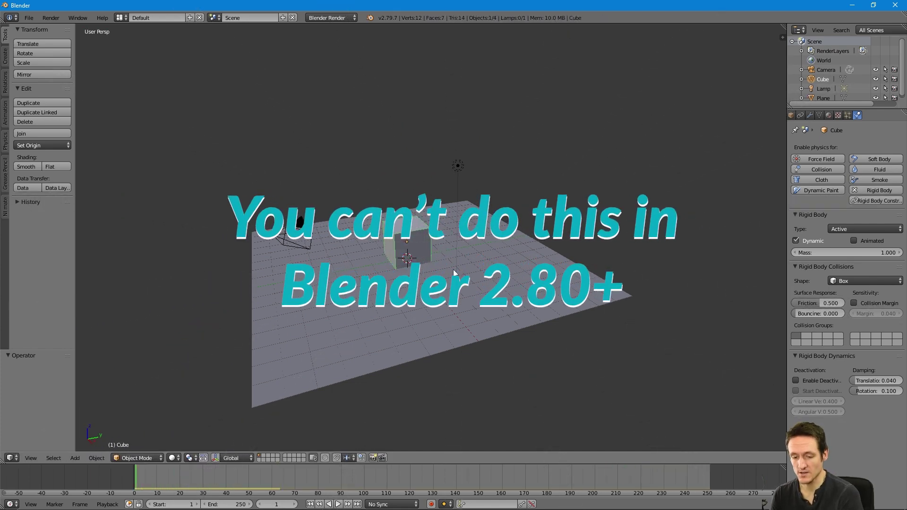
Step: Duplicate the cube twice, moving each copy 2 units up along Z to stack three cubes
key(shift+d)
key(z)
key(2)
key(Return)
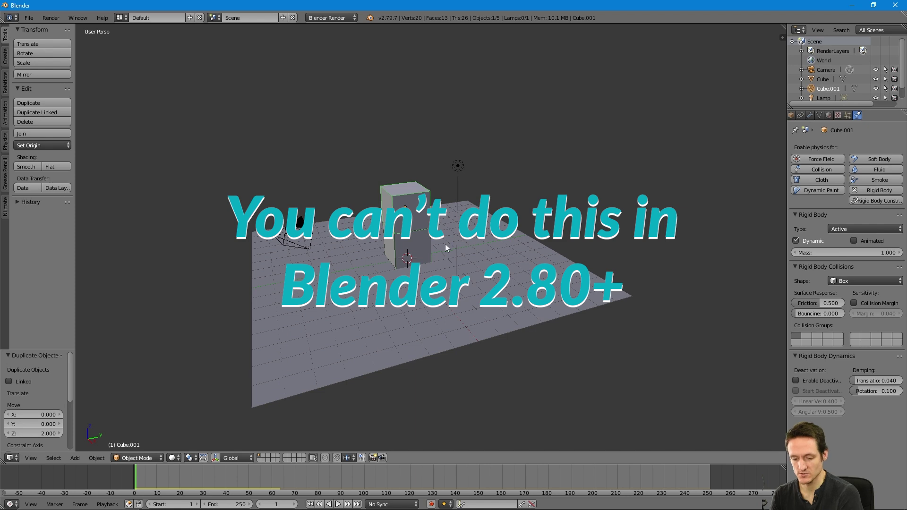
key(shift+d)
key(z)
key(2)
key(Return)
Step: Play the simulation and pull on the stacked cubes, replaying from the first frame
key(alt+a)
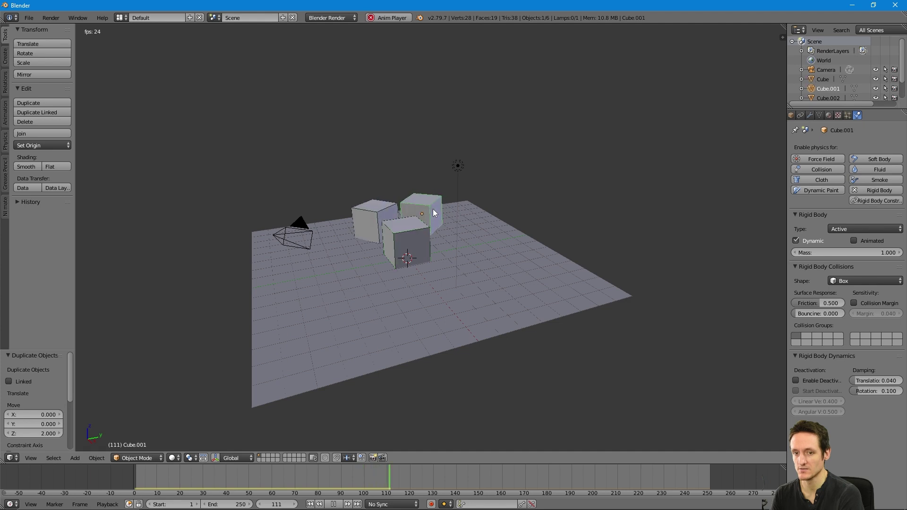
right_drag(433, 209, 435, 199)
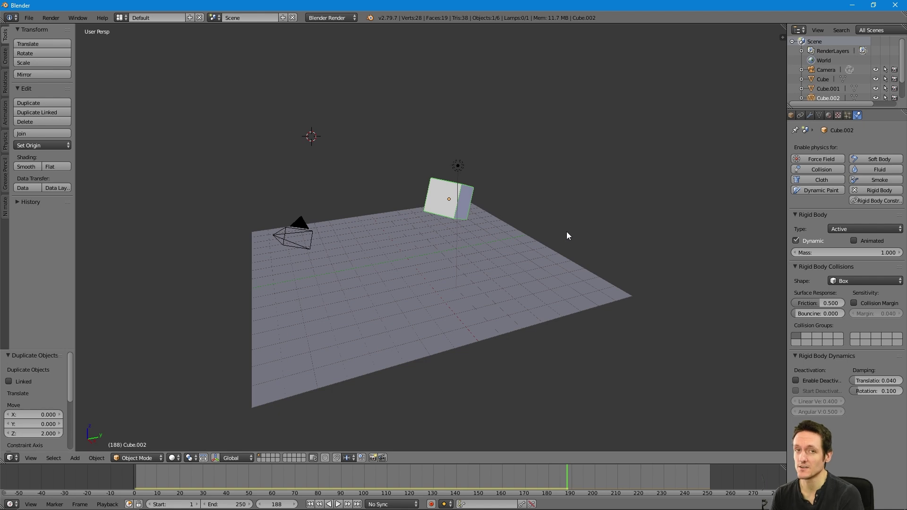
key(shift+Left)
key(alt+a)
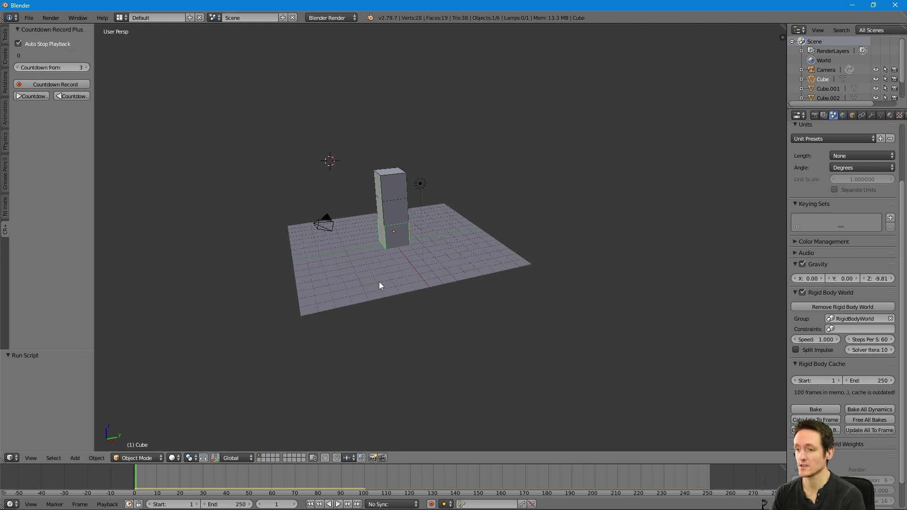
Step: Play the simulation and lift the plane to toss the stacked cubes, cancelling the plane's move
right_click(412, 253)
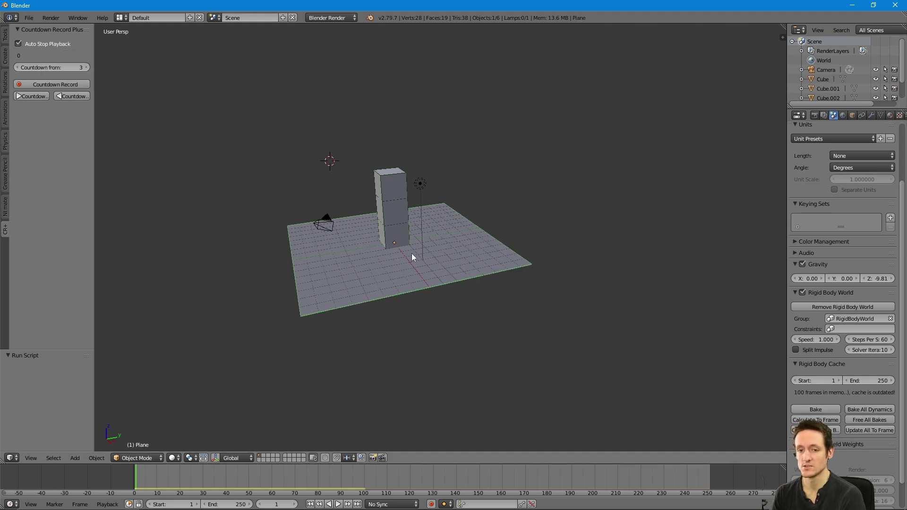
key(alt+a)
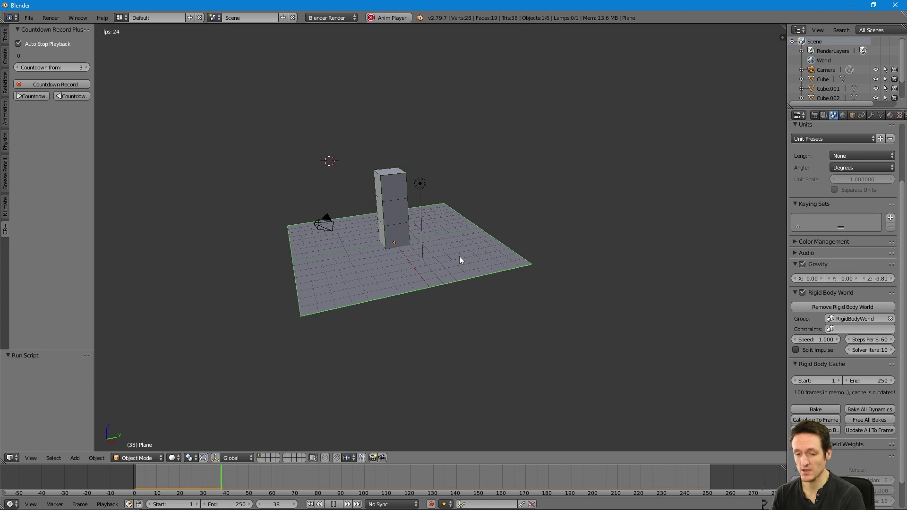
key(g)
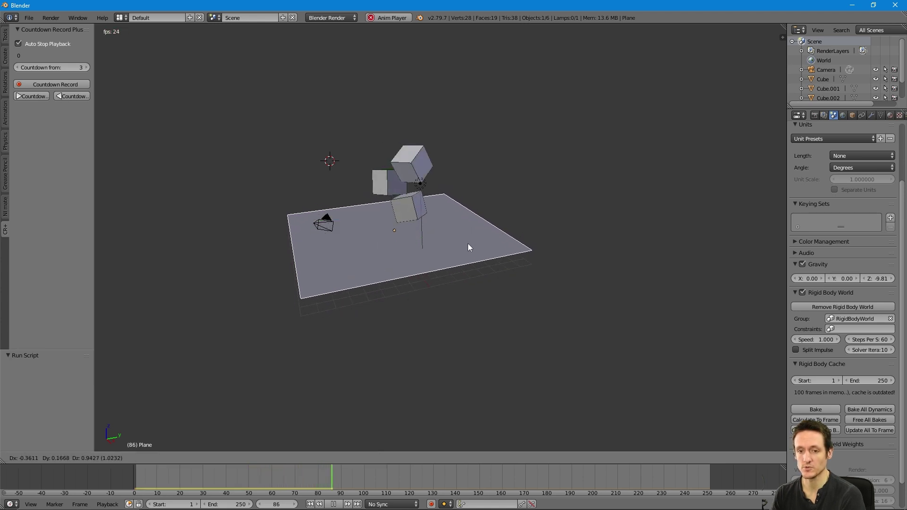
right_click(468, 243)
Step: Move the fallen cubes around the plane during playback and rotate one of them
right_click(395, 210)
key(g)
click(358, 219)
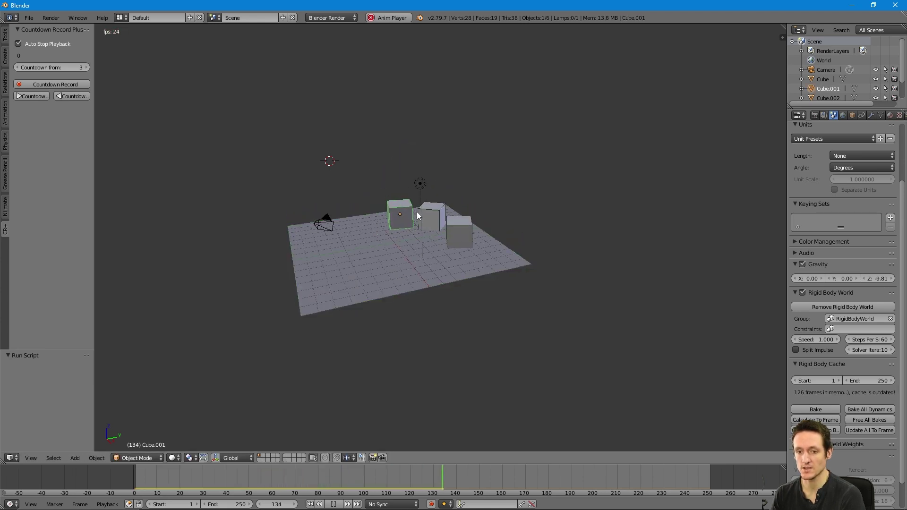
key(g)
click(415, 212)
right_click(461, 233)
key(g)
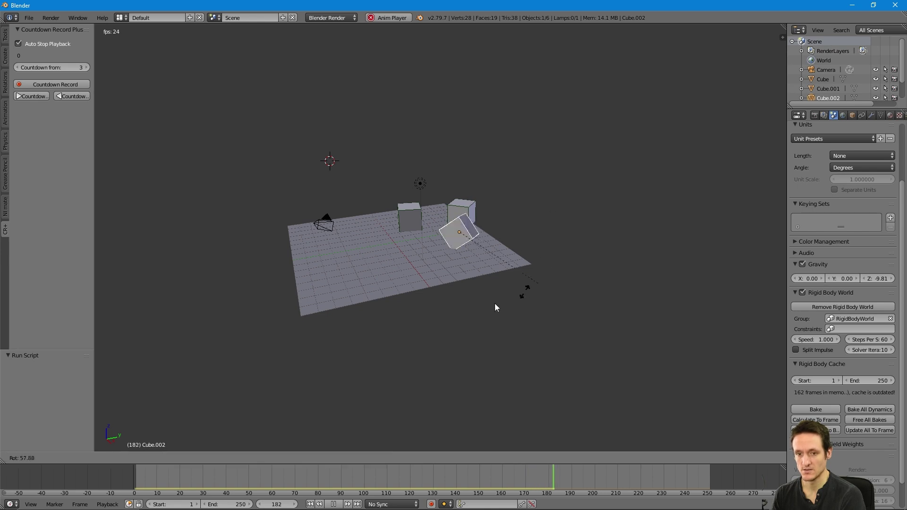
click(495, 303)
right_click(407, 213)
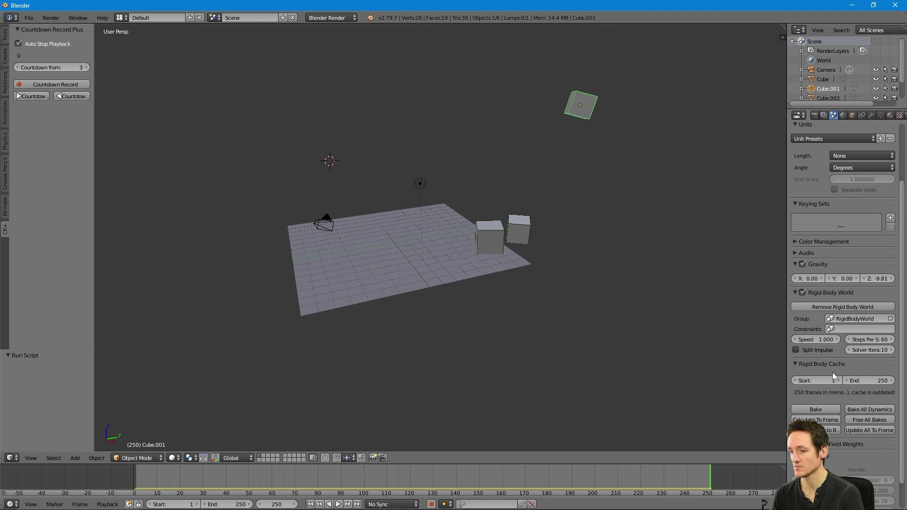
Step: Bake the rigid body simulation from the current cache and replay it from the first frame
click(815, 409)
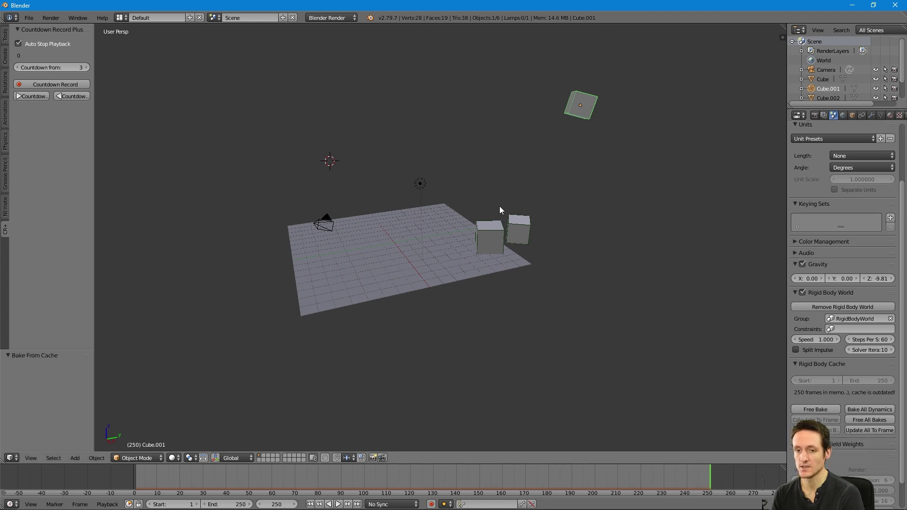
key(shift+Left)
key(alt+a)
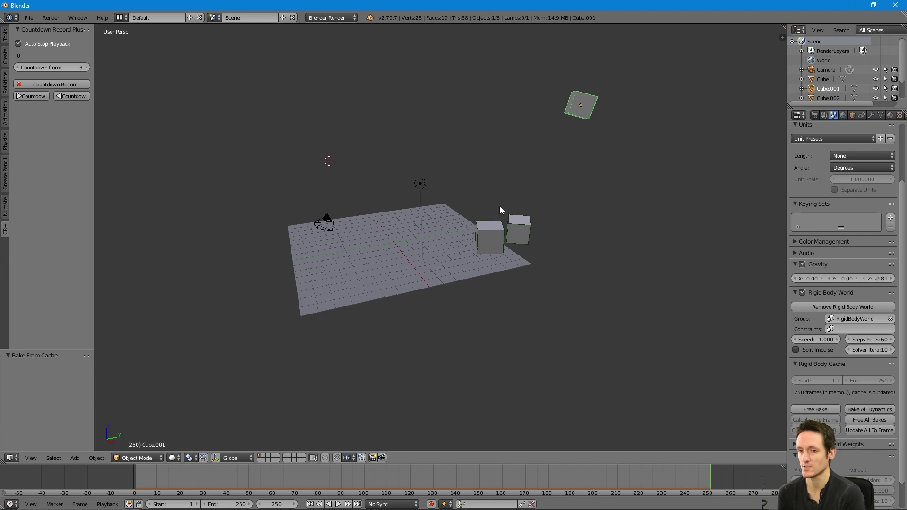
Step: Return to frame 1 and free the rigid body bake
key(shift+Left)
click(824, 410)
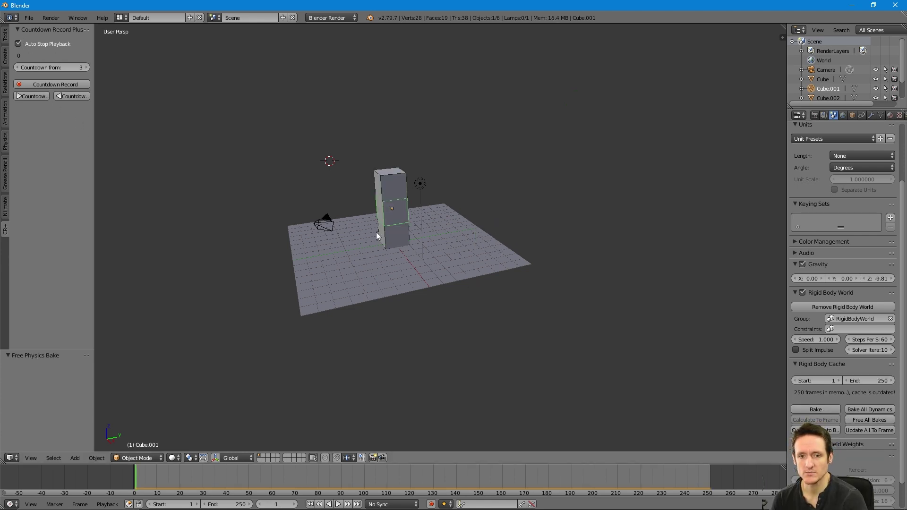
Step: Try lifting the plane under the cube stack during playback, cancelling the move and the playback
right_click(453, 272)
key(alt+a)
key(g)
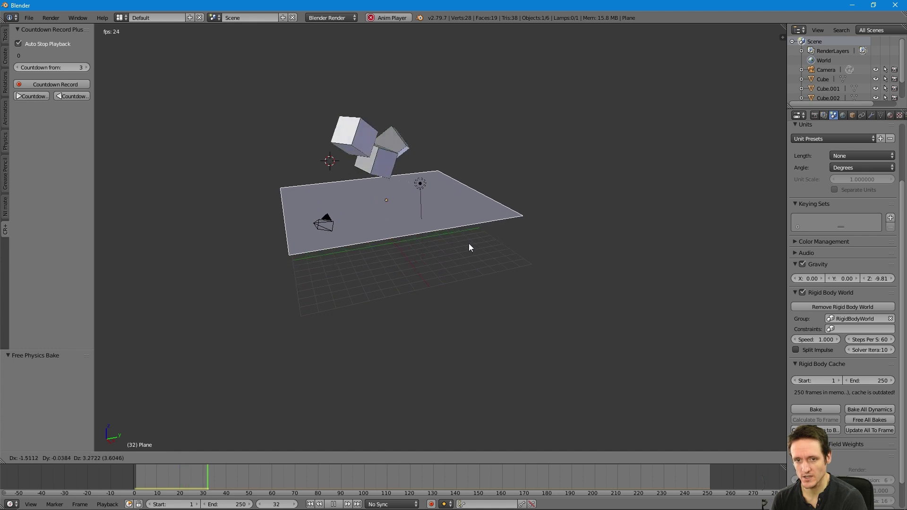
key(Escape)
key(Escape)
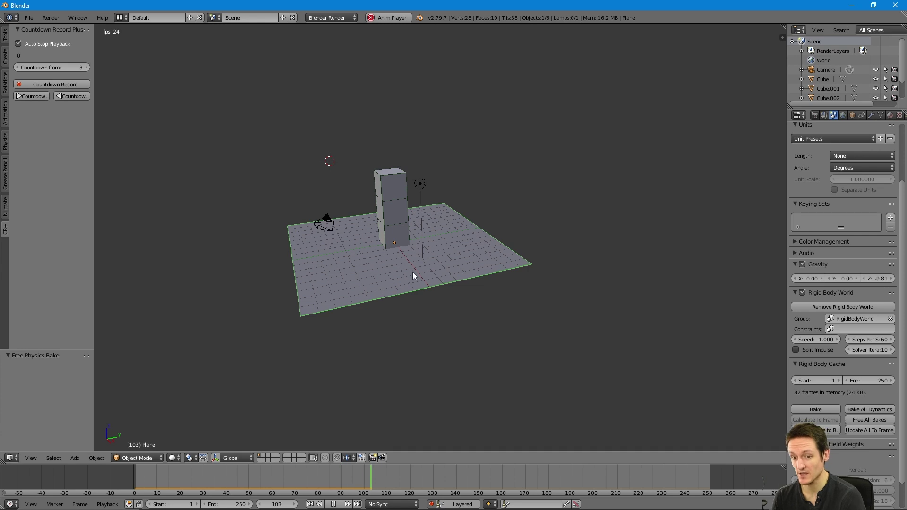
Step: Toss the stacked cubes by moving the plane during playback, cancel the plane's move, and reposition the fallen cubes above the plane
key(g)
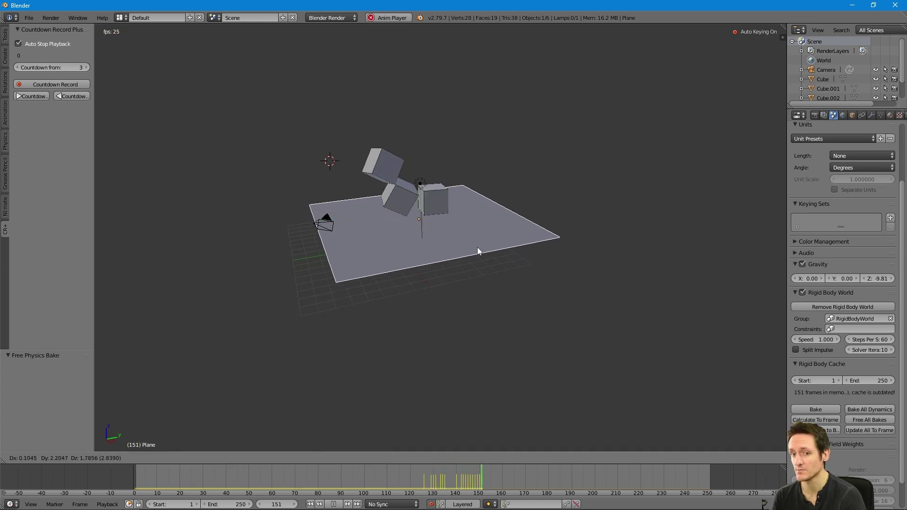
right_click(439, 251)
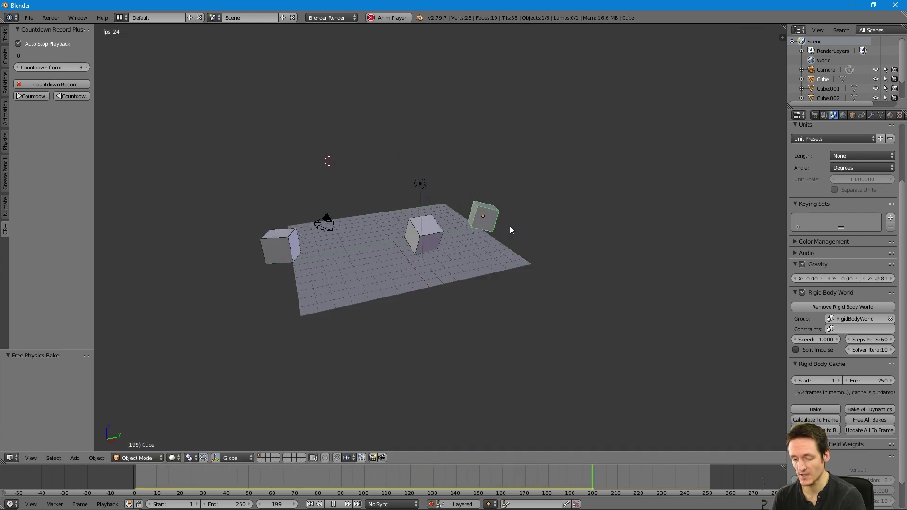
right_click(491, 217)
right_drag(444, 229, 470, 164)
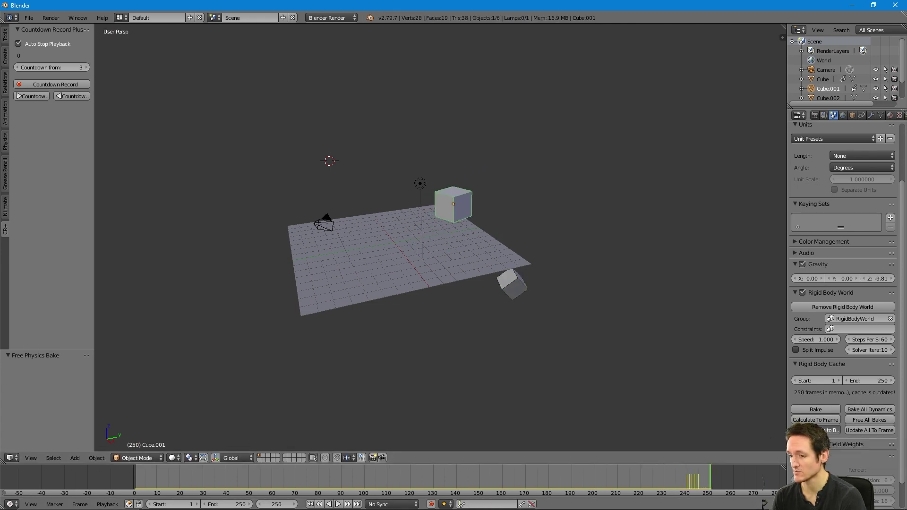
Step: Bake the rigid body simulation from the current cache and replay it from the first frame
click(815, 429)
key(alt+a)
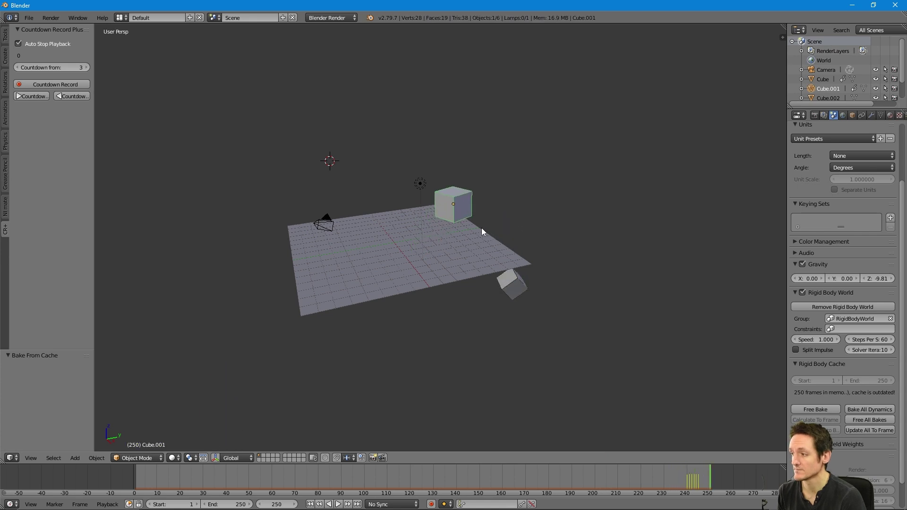
key(shift+Left)
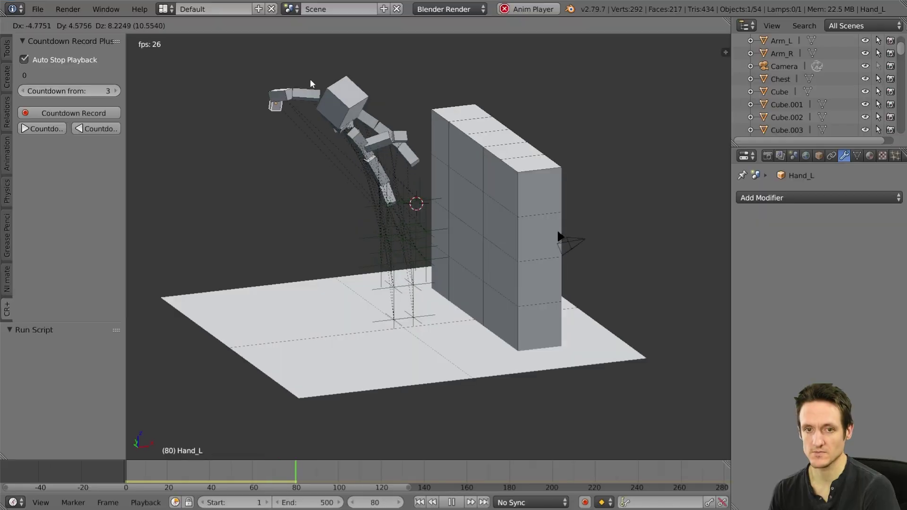
Step: Release the ragdoll's left hand toward the cube wall during playback and push a knocked-out cube into the wall
click(420, 84)
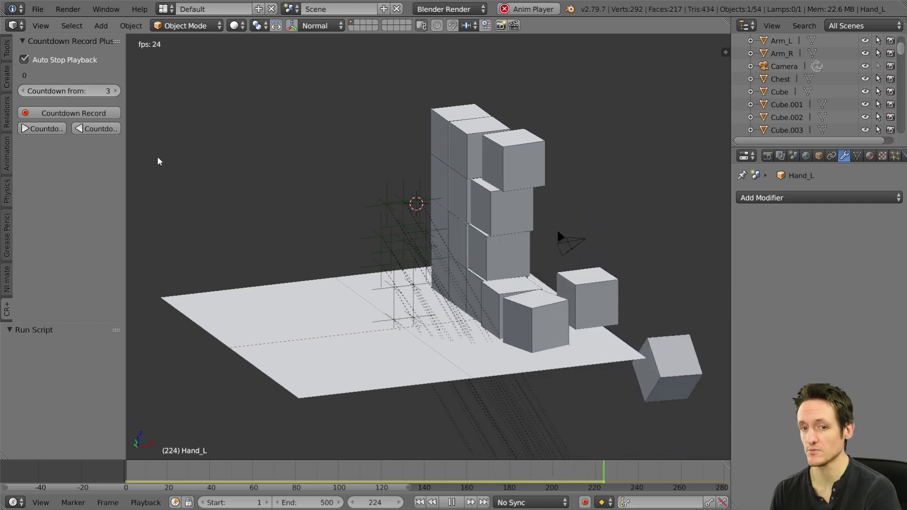
right_click(557, 326)
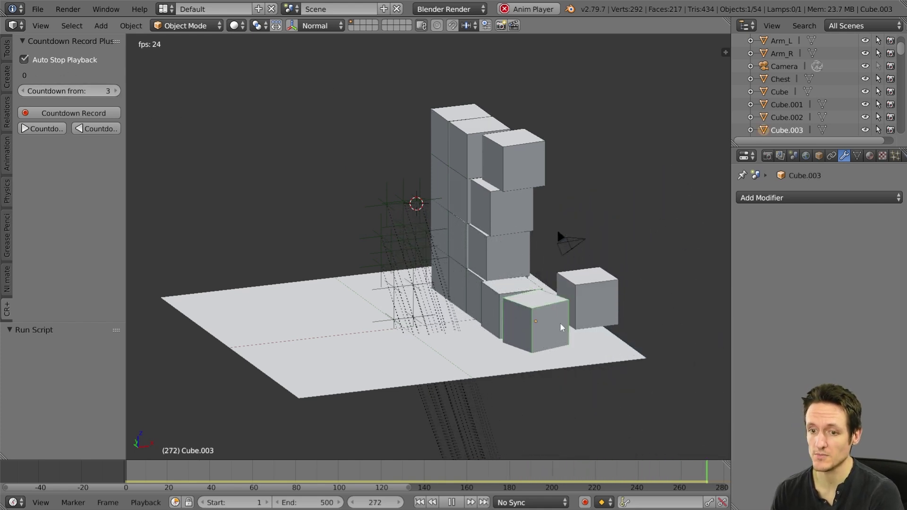
key(g)
click(525, 283)
Step: Move two more cubes from the collapsing wall across the plane while the simulation plays
right_click(401, 231)
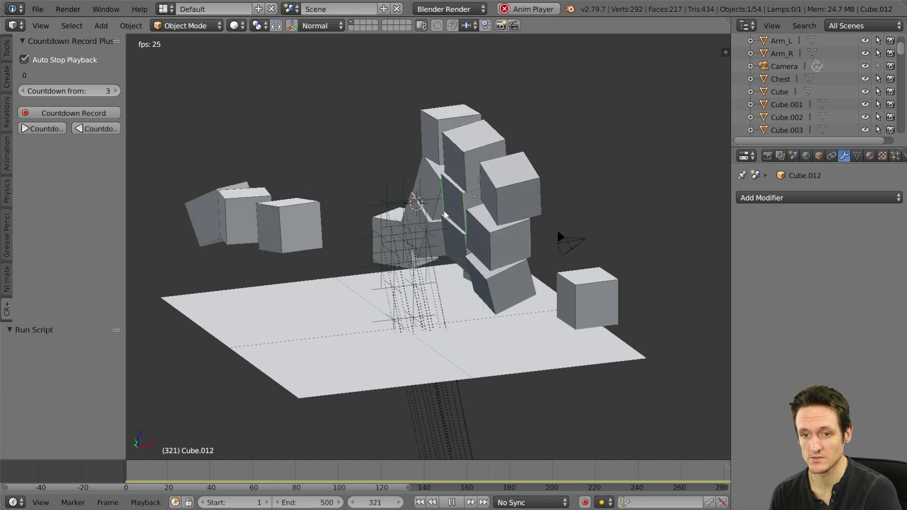
key(g)
click(305, 207)
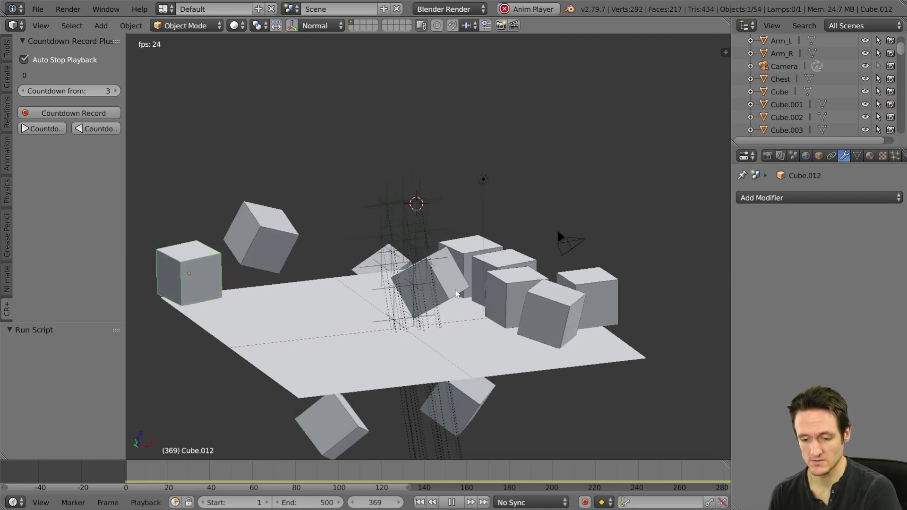
right_click(432, 288)
key(g)
click(311, 364)
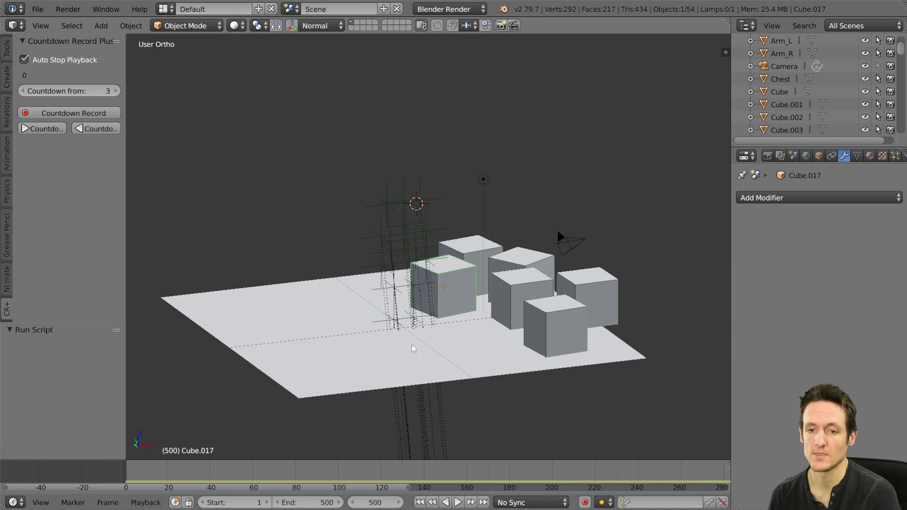
Step: Bake the ragdoll scene's rigid body simulation from the current cache and view its playback
click(785, 156)
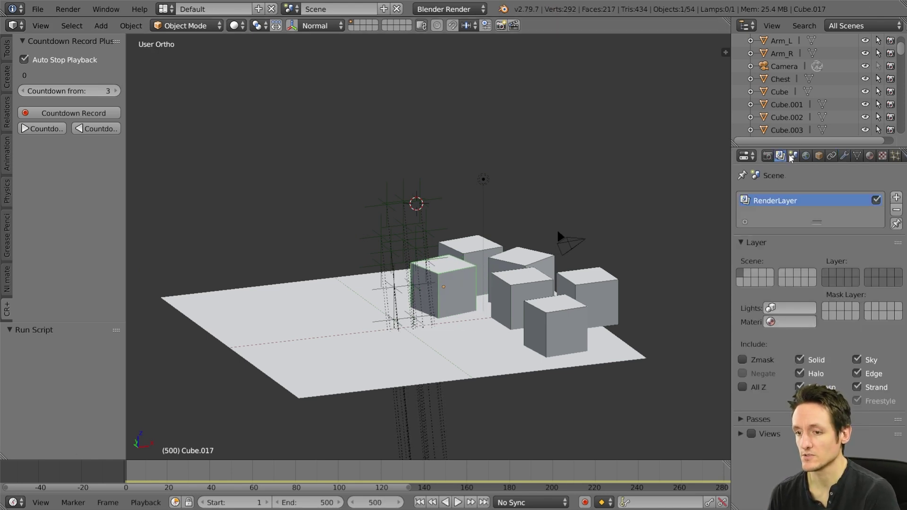
click(792, 156)
scroll(787, 329, down, 10)
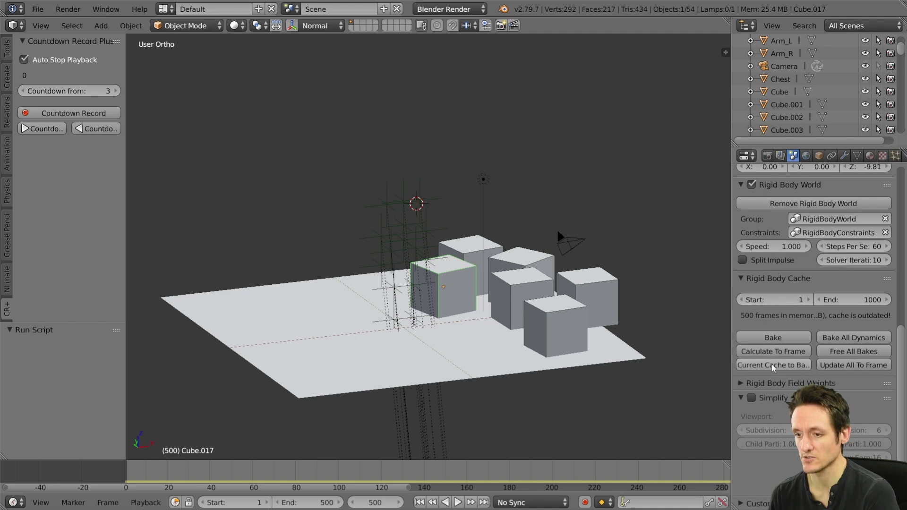
drag(730, 368, 703, 368)
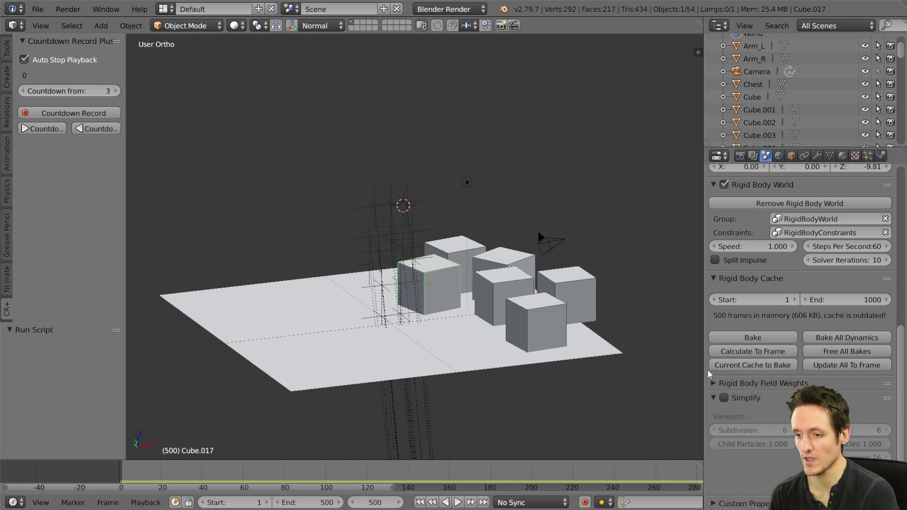
click(743, 366)
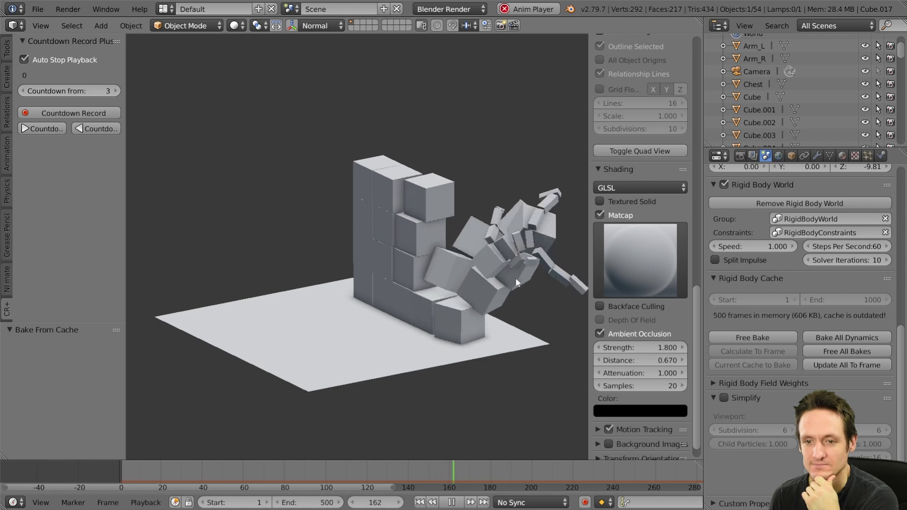
middle_drag(555, 356, 534, 367)
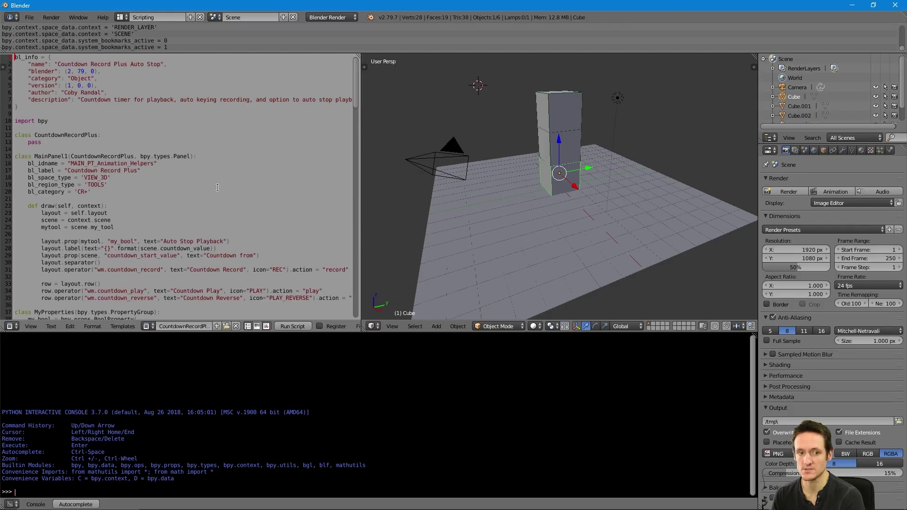
Step: Look through the Countdown Record Plus script in the text editor and run it
scroll(166, 193, down, 20)
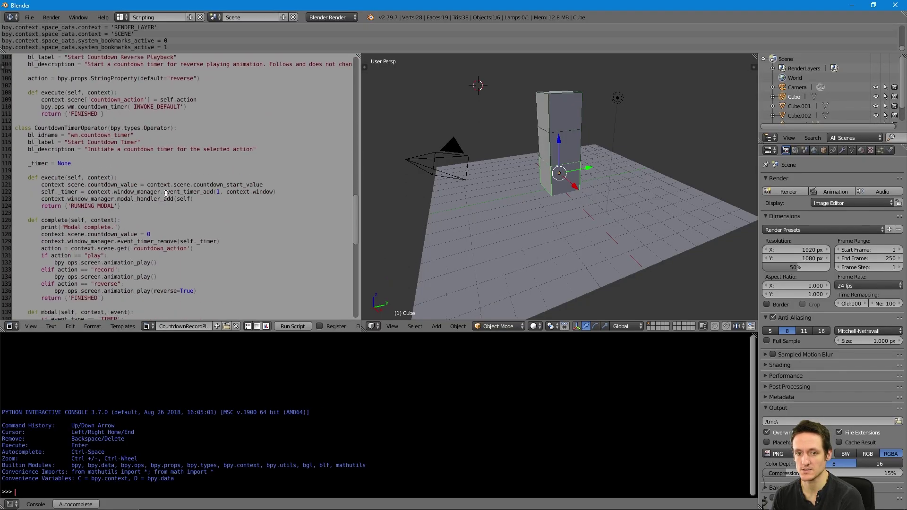
scroll(166, 194, down, 5)
click(293, 325)
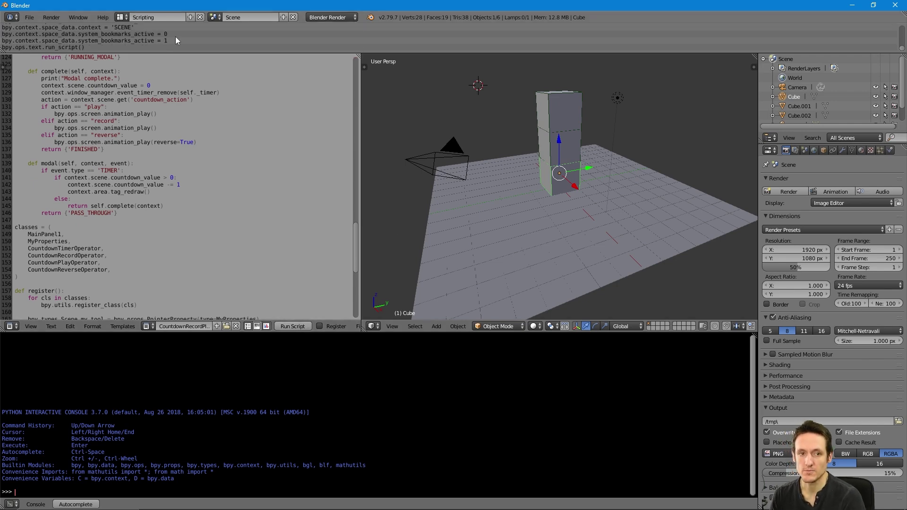
Step: Switch to the Default screen layout and display the Countdown Record Plus controls in the 3D view
click(130, 16)
click(184, 43)
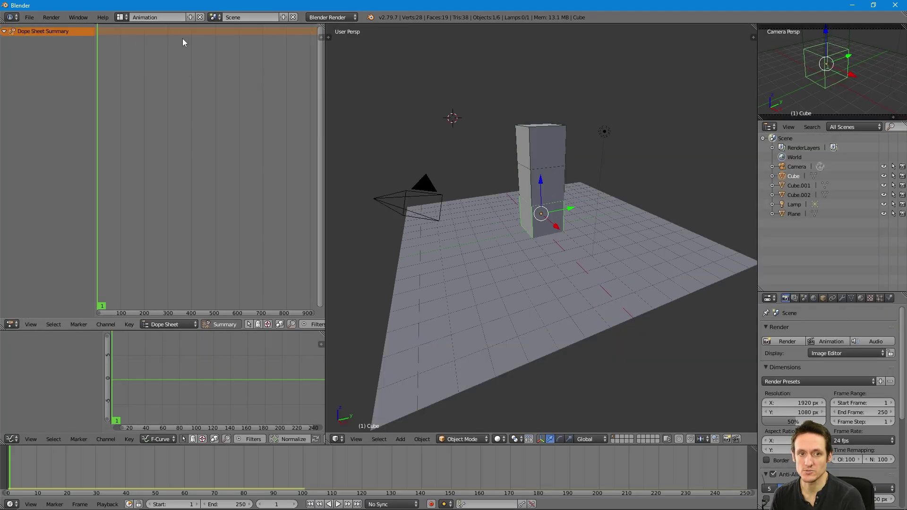
click(156, 17)
click(156, 61)
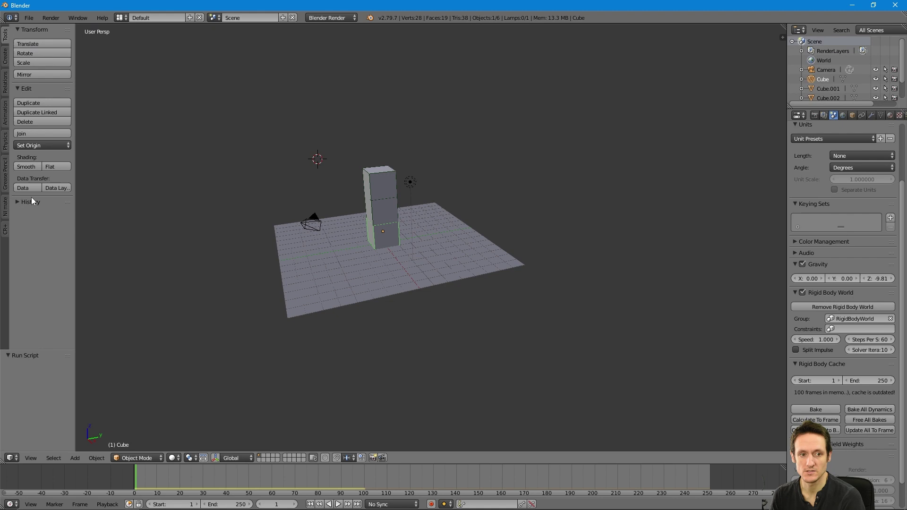
click(5, 232)
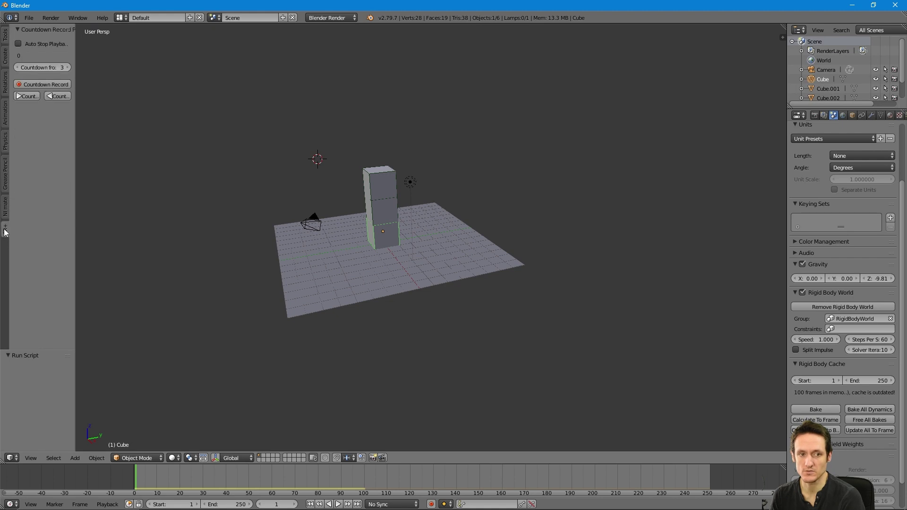